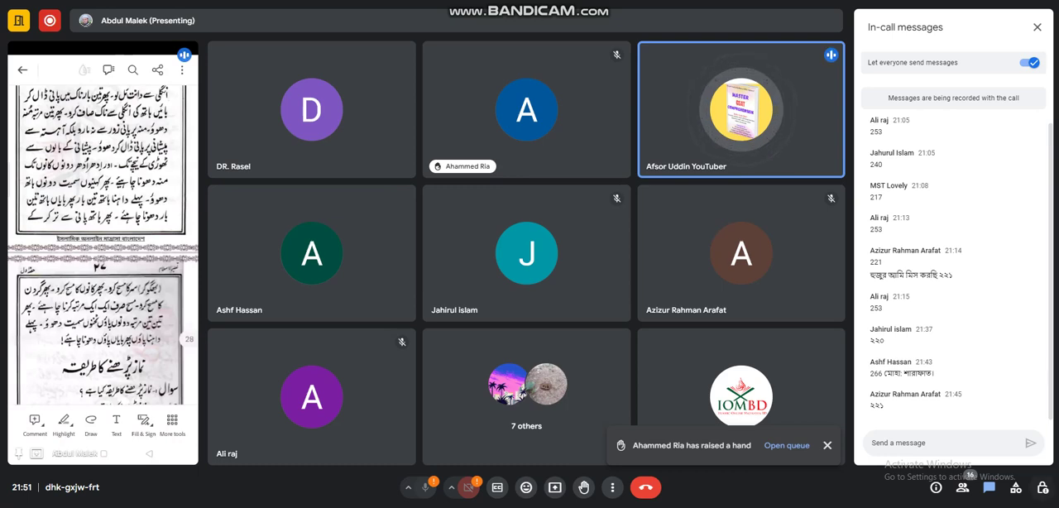
# Raise the computer's speaker volume to about 32 for a louder call
pyautogui.press('XF86AudioRaiseVolume')
pyautogui.press('XF86AudioRaiseVolume')
pyautogui.press('XF86AudioRaiseVolume')
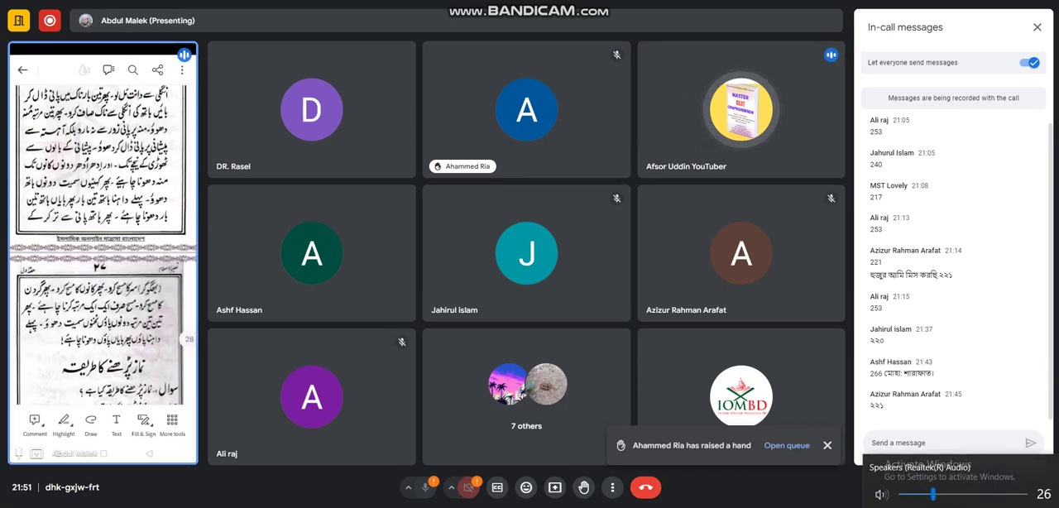
pyautogui.press('XF86AudioRaiseVolume')
pyautogui.press('XF86AudioRaiseVolume')
pyautogui.press('XF86AudioRaiseVolume')
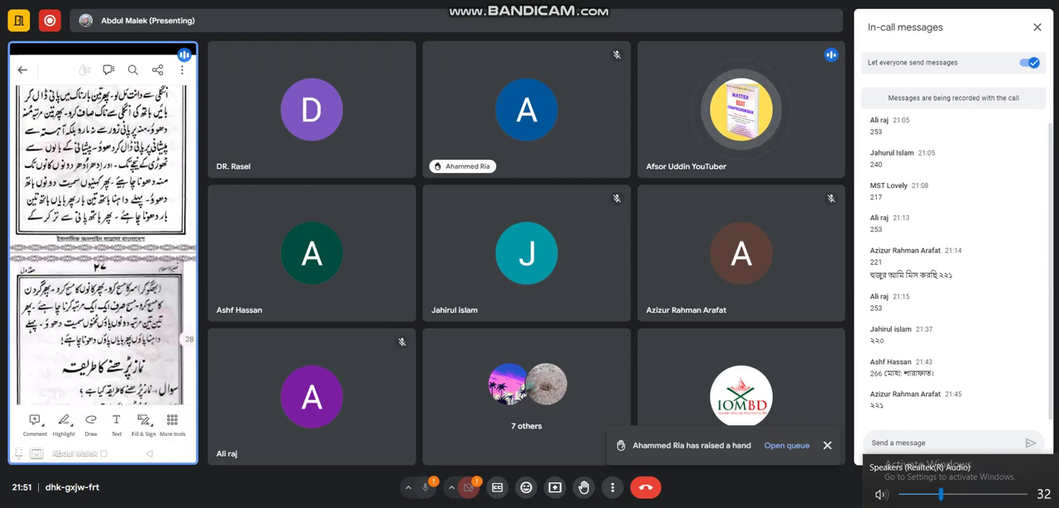
pyautogui.press('XF86AudioRaiseVolume')
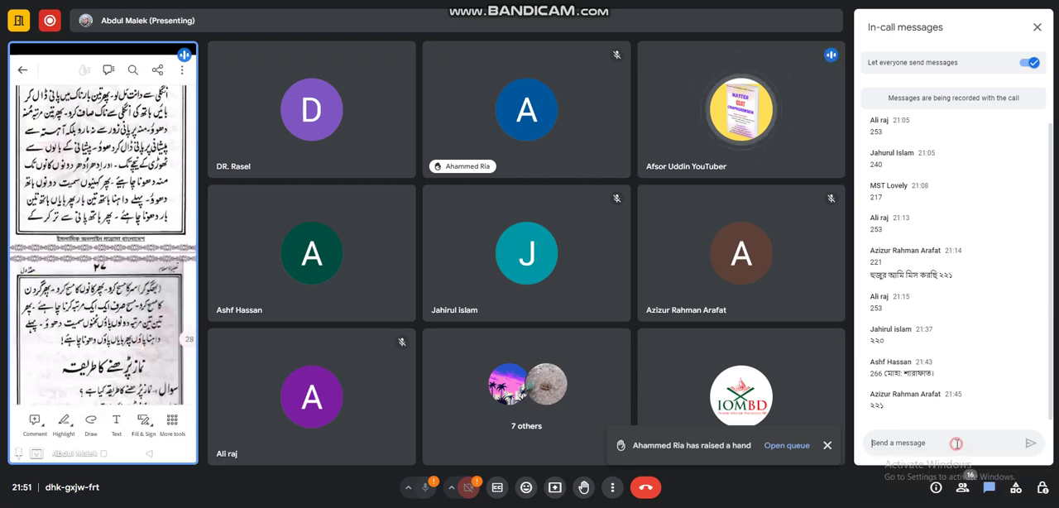
# Focus the in-call chat, then mute Afsor Uddin YouTuber's microphone and confirm Mute
pyautogui.click(957, 444)
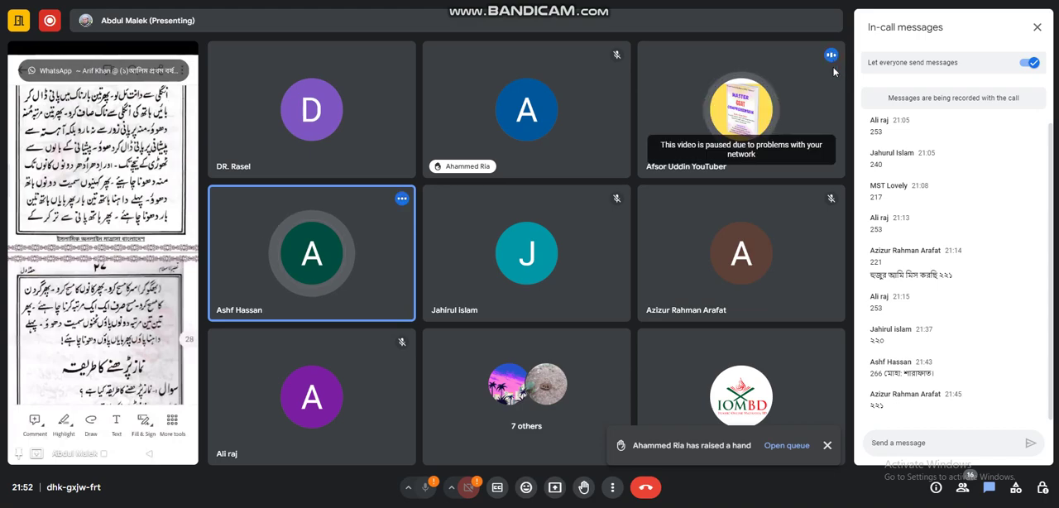
pyautogui.click(741, 110)
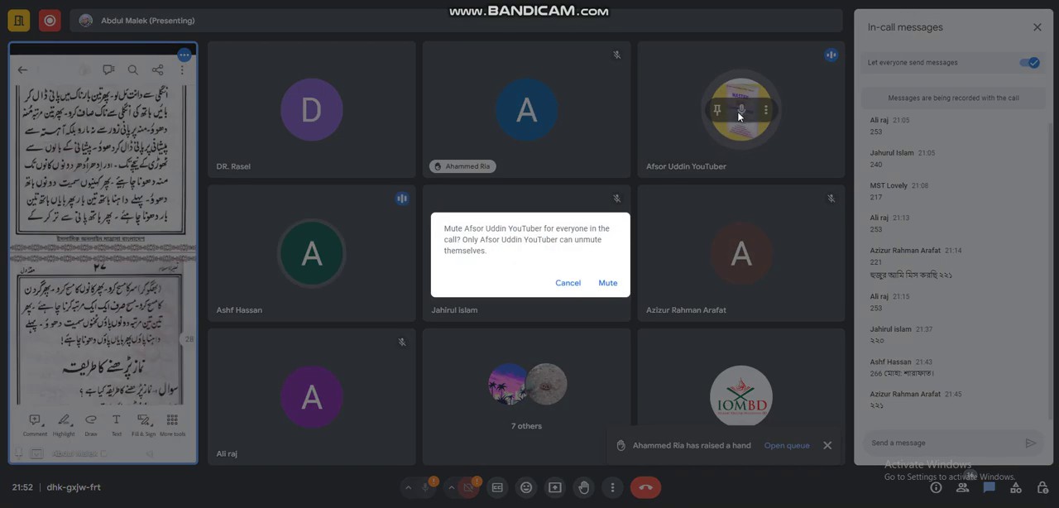
pyautogui.click(608, 282)
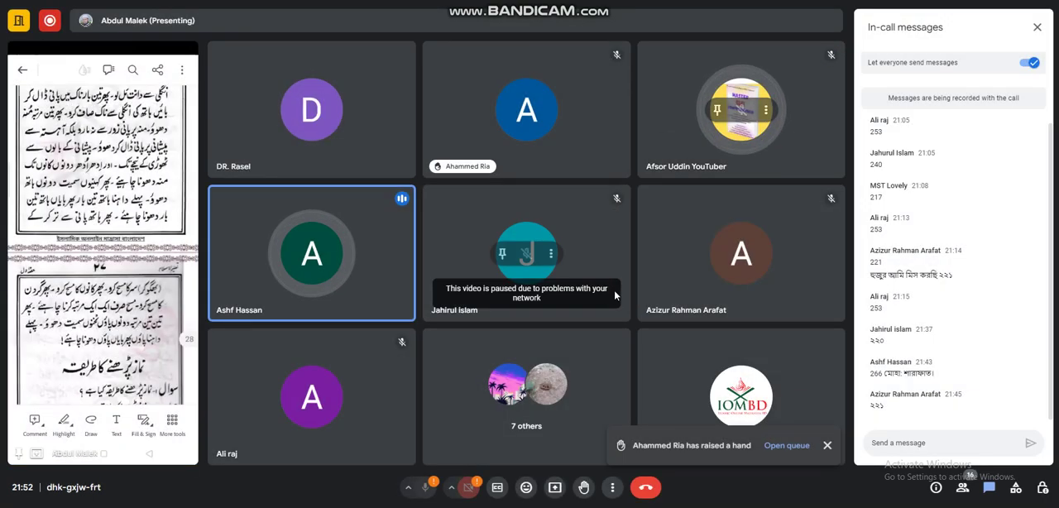